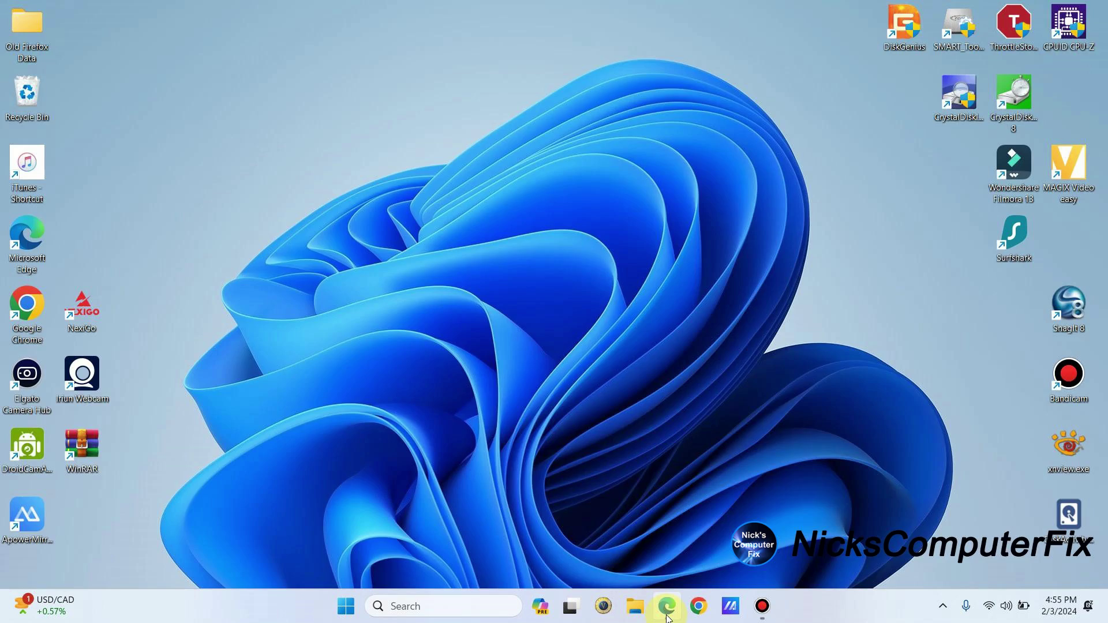
# - Open Edge and enter 'fir' in the address bar to get firefox suggestions
pyautogui.click(668, 609)
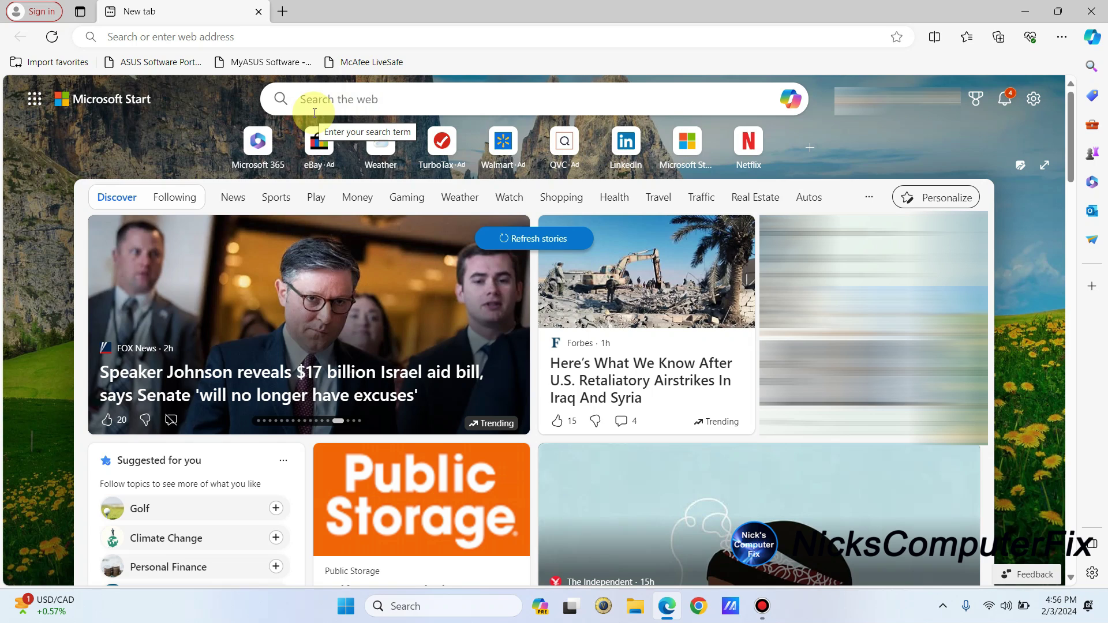
pyautogui.click(116, 35)
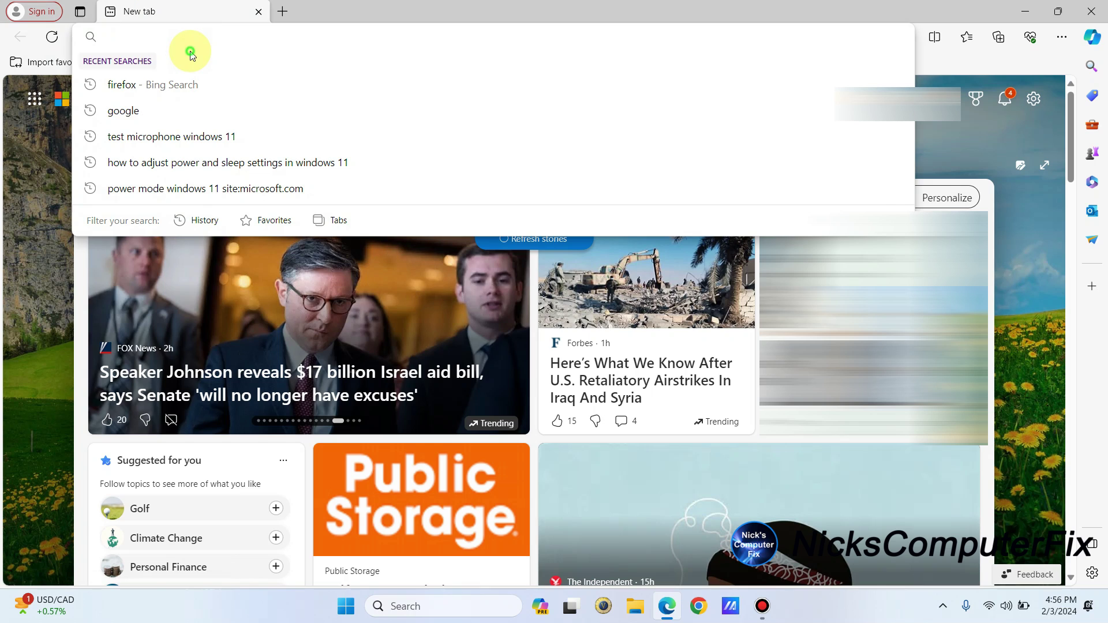
pyautogui.write('firefox')
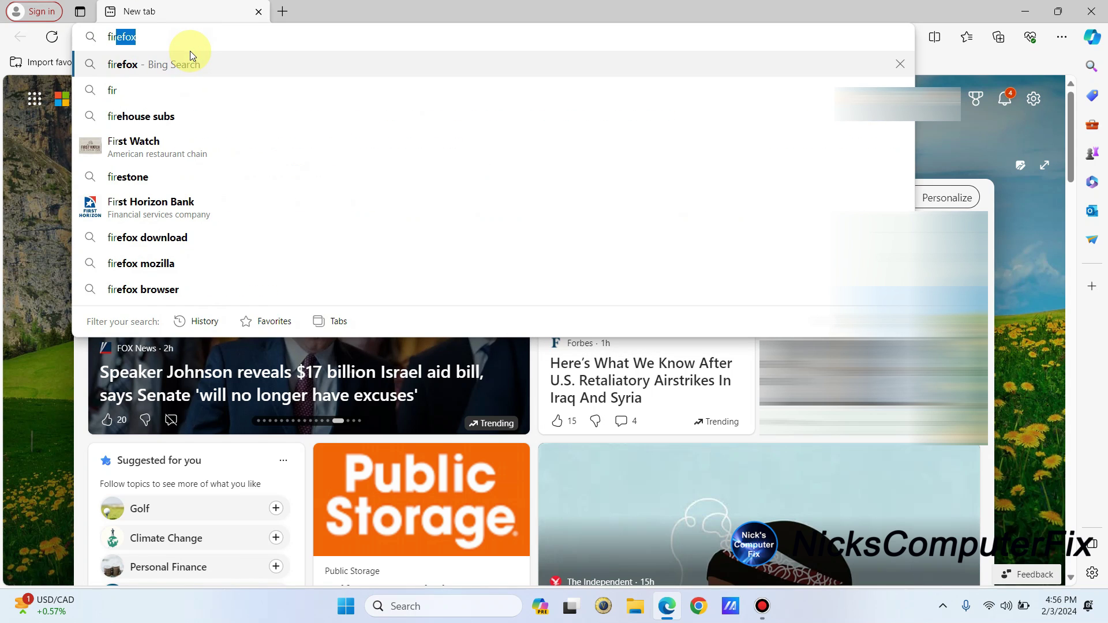
# - Search Bing for 'firefox' and bring Mozilla's Get Firefox for desktop sitelinks into view
pyautogui.click(120, 67)
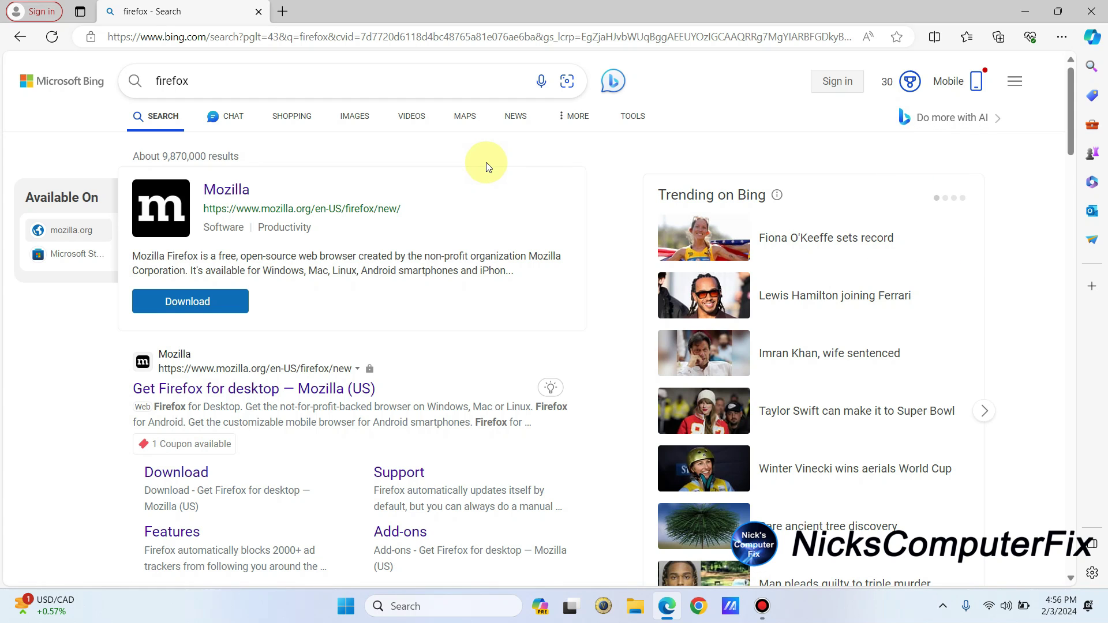
pyautogui.scroll(-4, 486, 167)
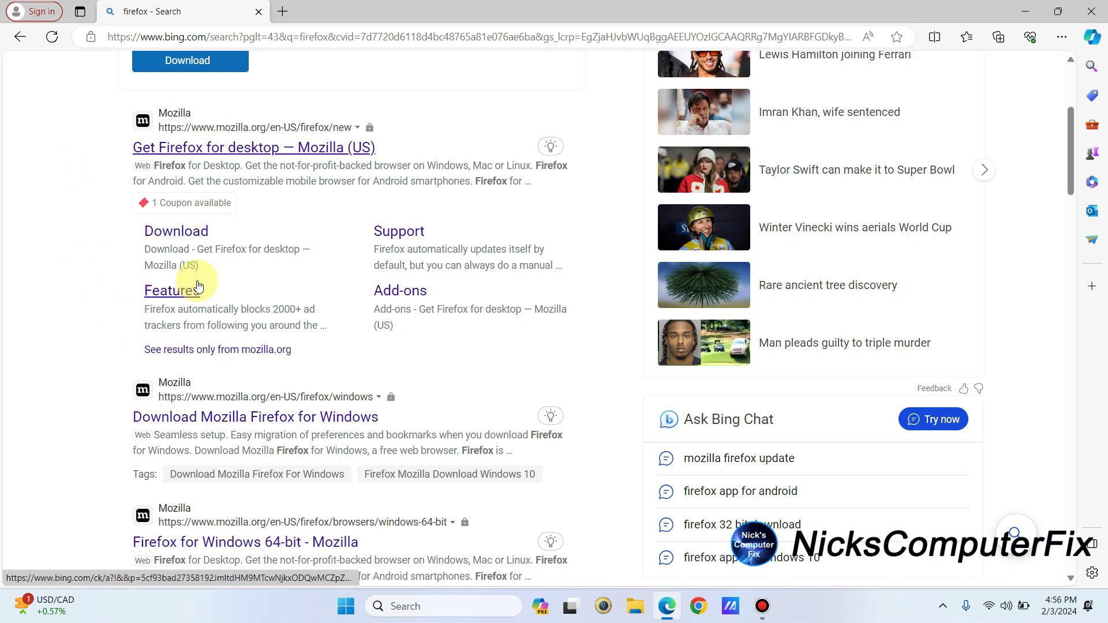
# - Follow the Mozilla result's Download sitelink to download Firefox Installer.exe
pyautogui.click(177, 237)
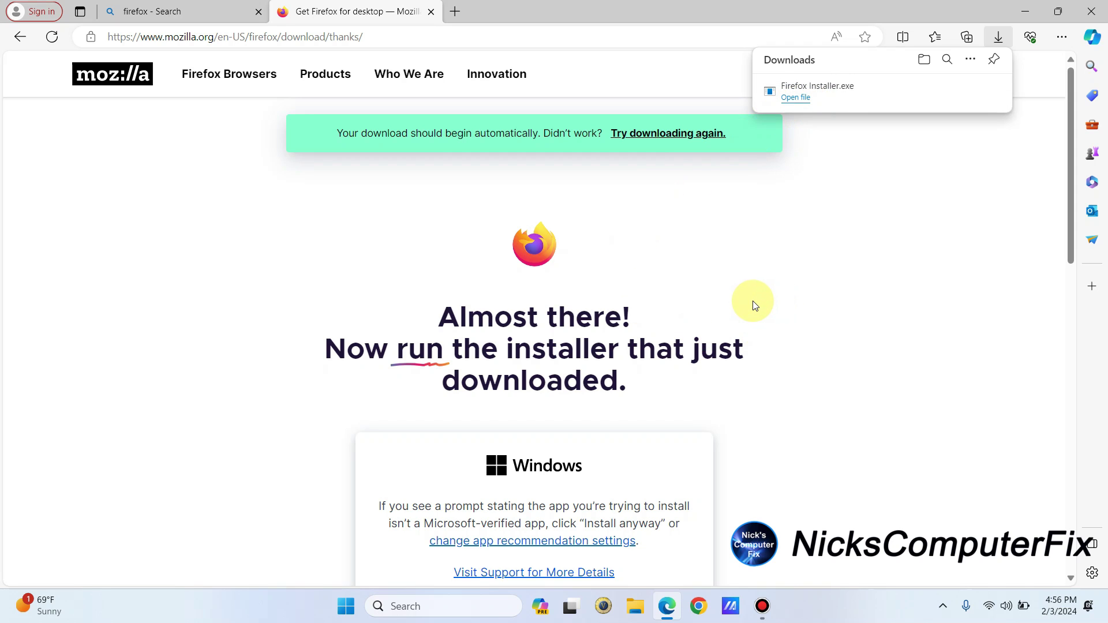
pyautogui.scroll(-2, 739, 294)
pyautogui.scroll(-3, 728, 291)
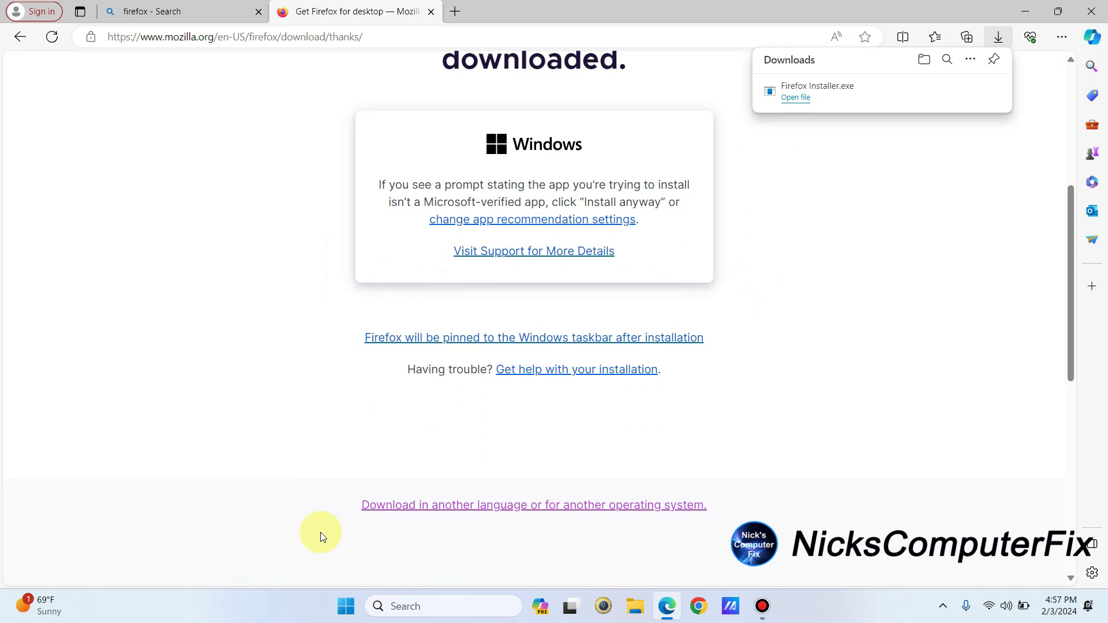
pyautogui.scroll(-4, 493, 459)
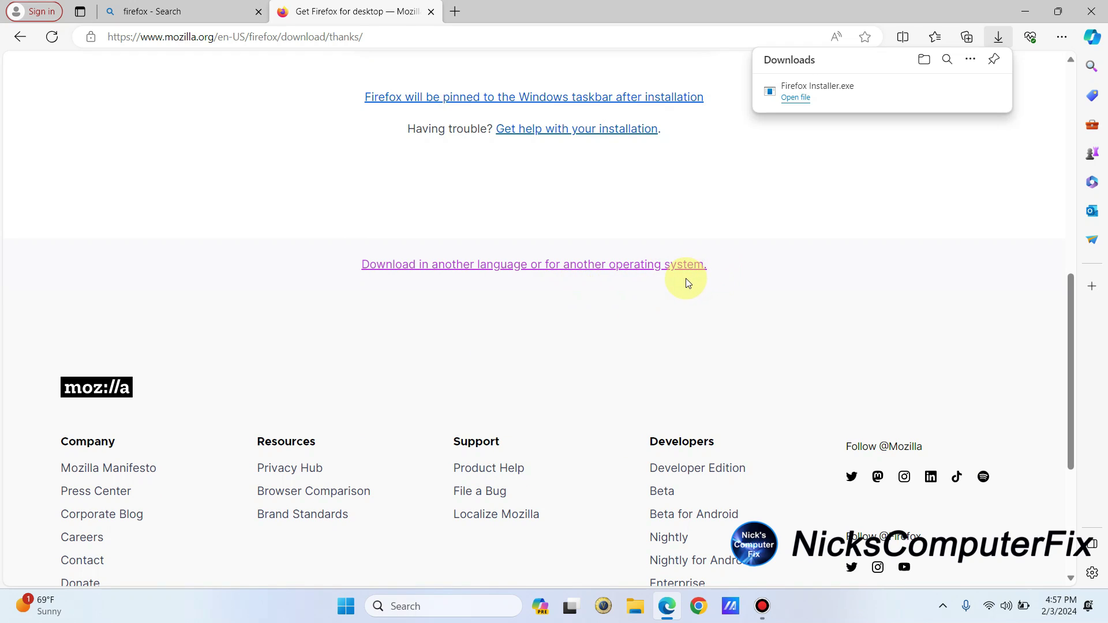
# - Open the other-languages download page and keep standard Firefox as the browser choice
pyautogui.click(509, 265)
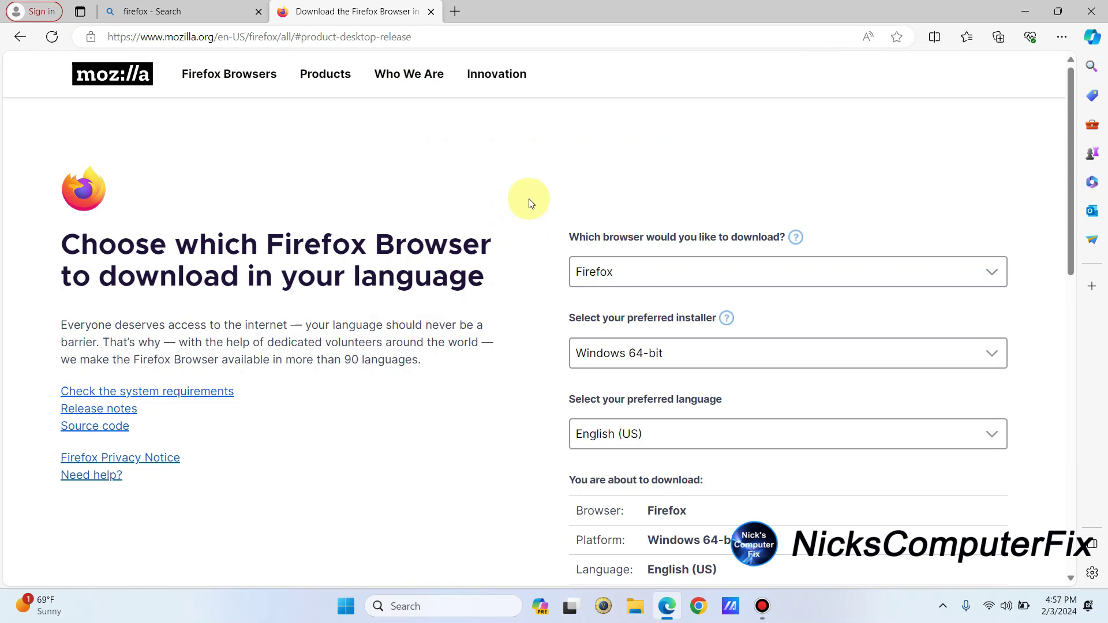
pyautogui.scroll(-1, 1037, 229)
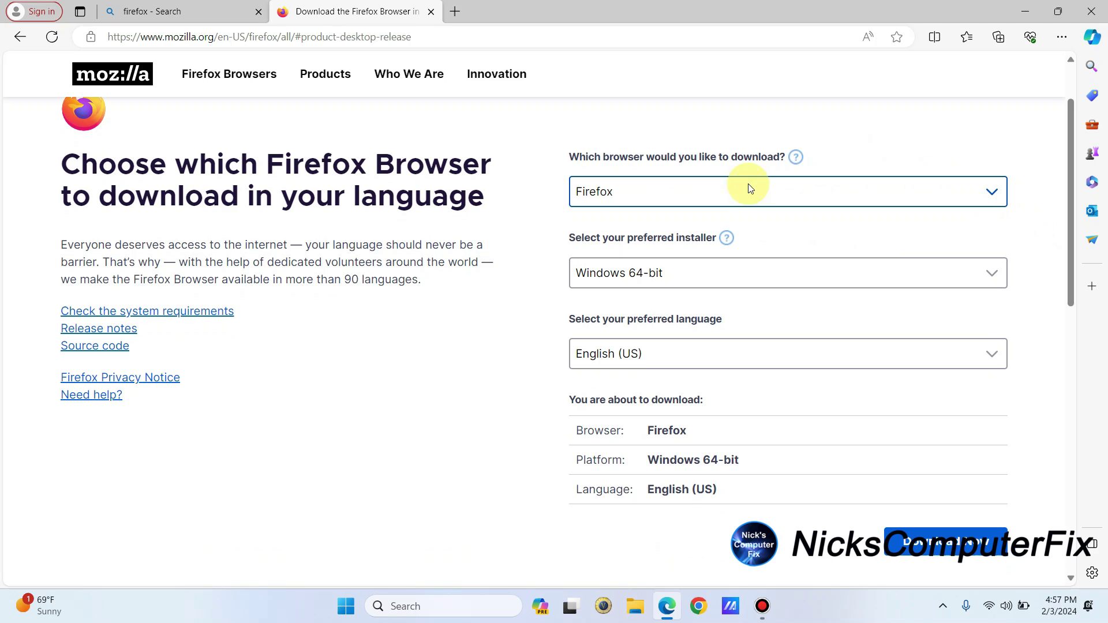
pyautogui.click(991, 195)
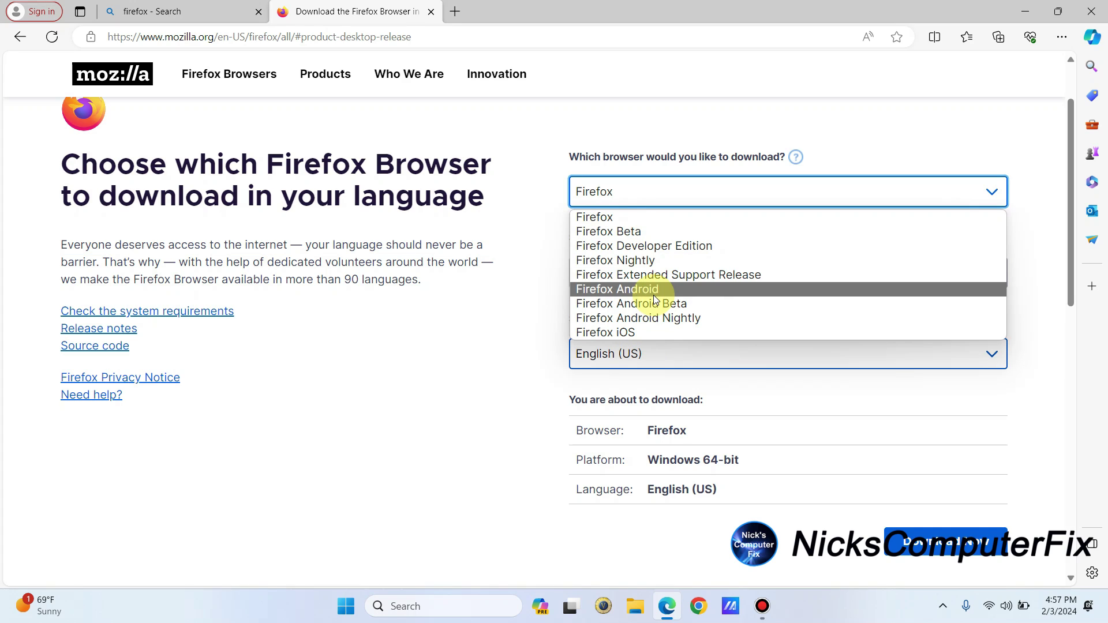
pyautogui.click(1034, 278)
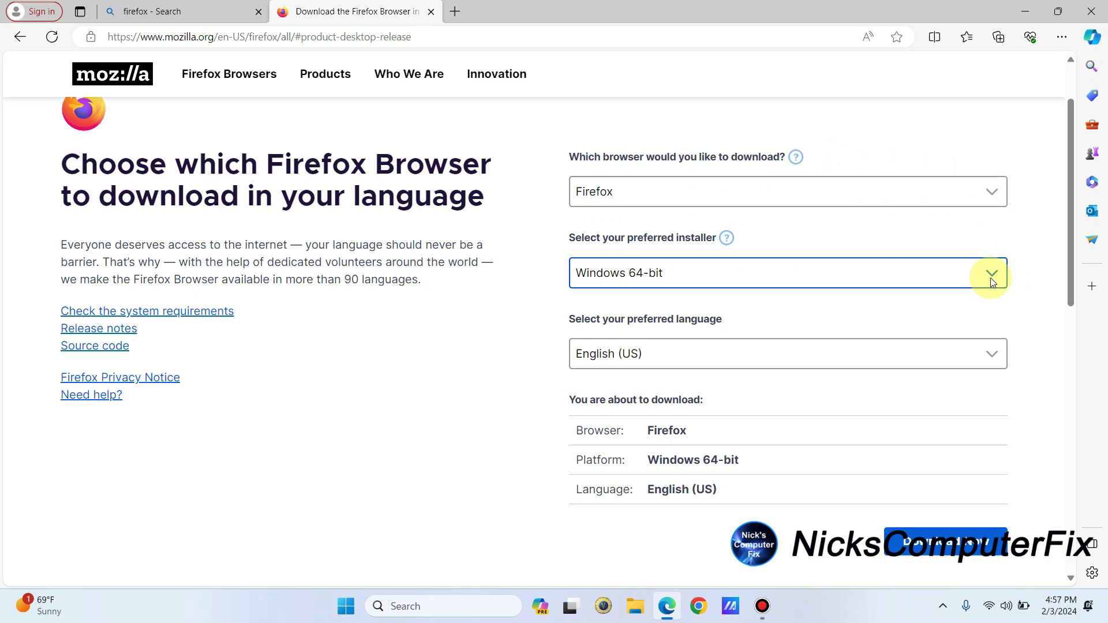
pyautogui.click(992, 190)
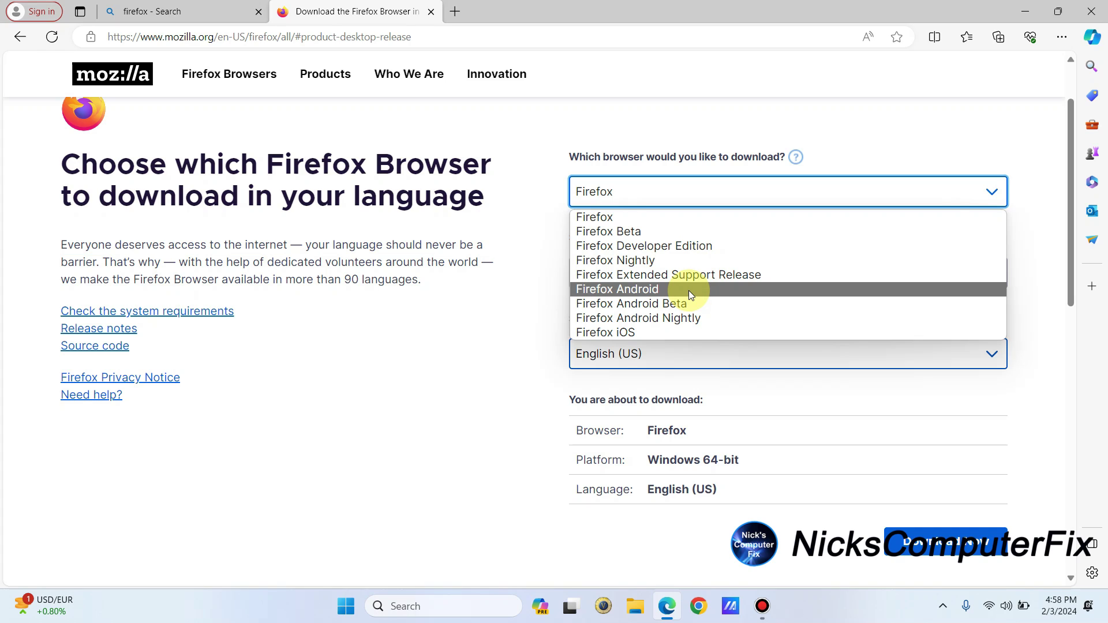
pyautogui.click(1043, 237)
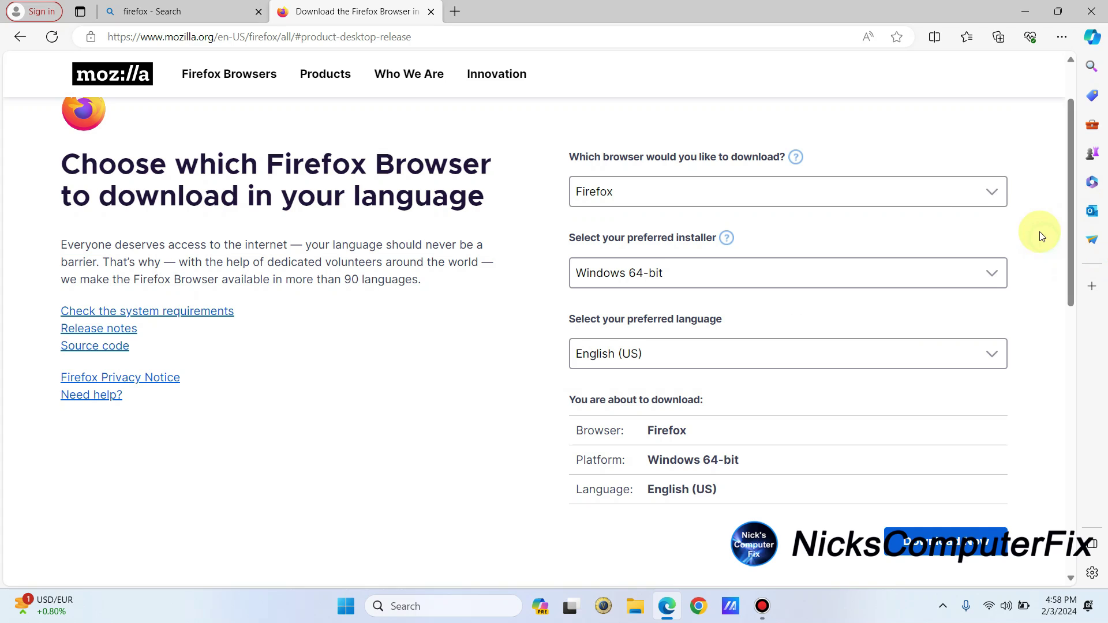
pyautogui.click(992, 271)
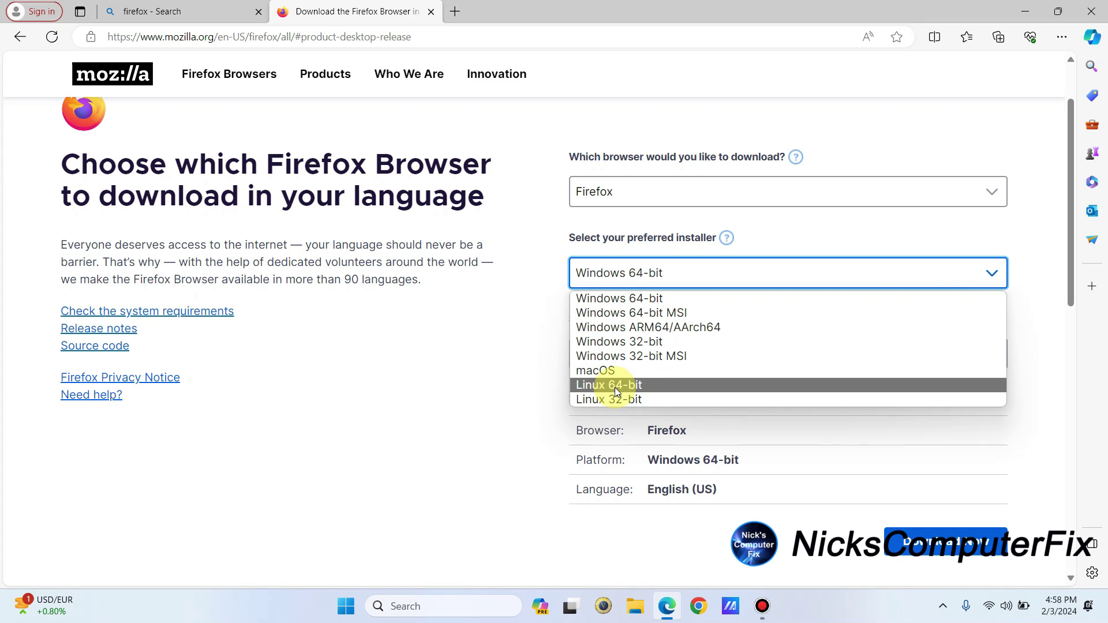
pyautogui.click(1047, 346)
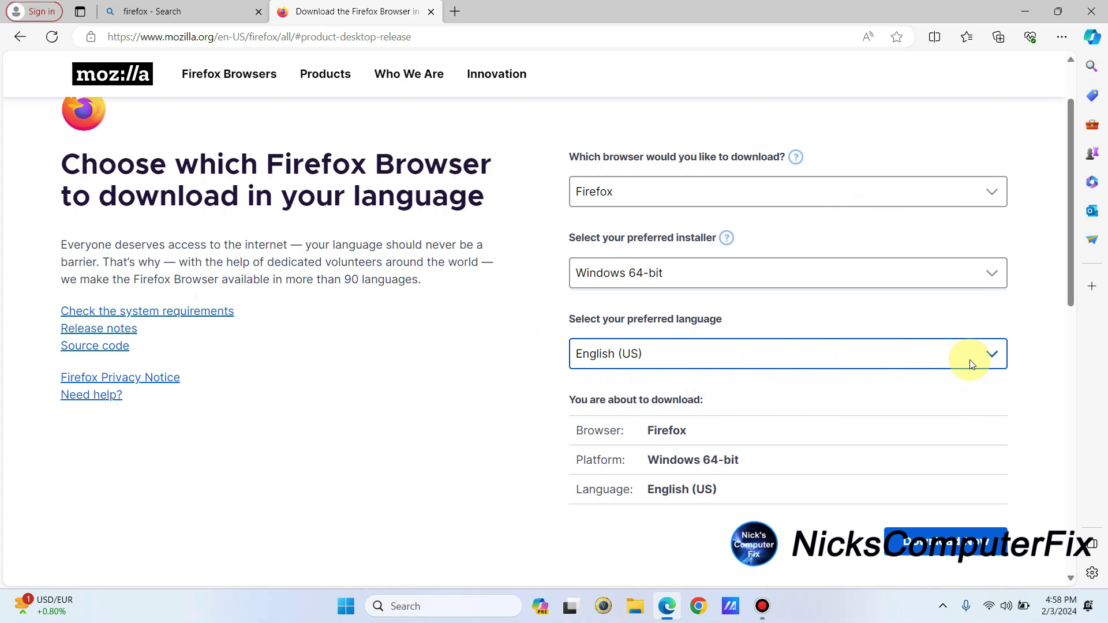
# - Keep English (US) and download the Windows 64-bit Firefox Setup 122.0.exe
pyautogui.click(993, 355)
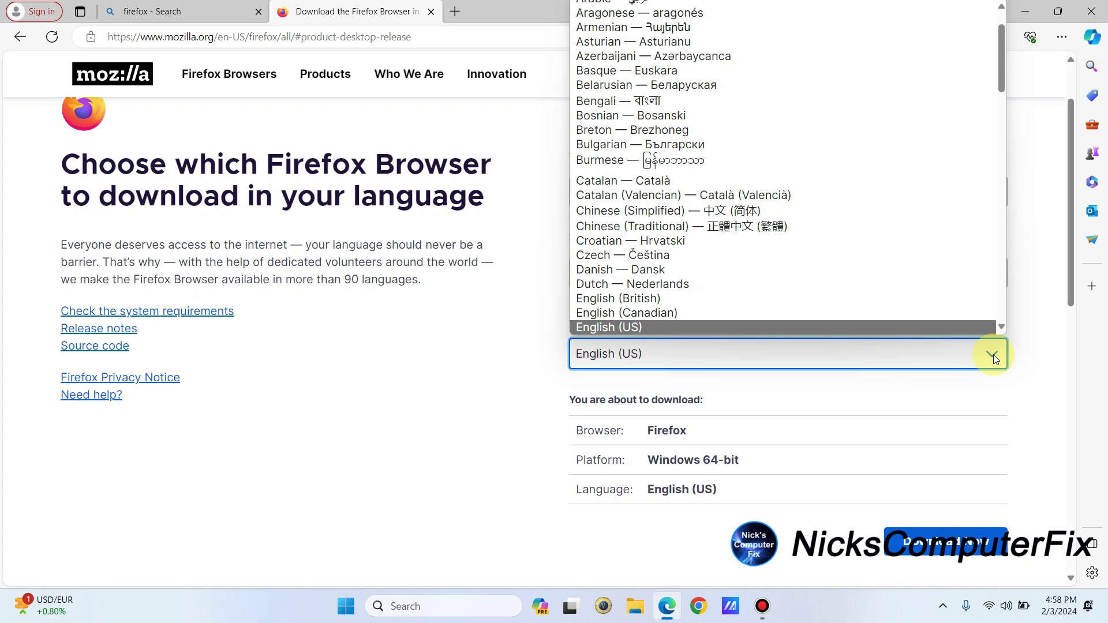
pyautogui.click(995, 354)
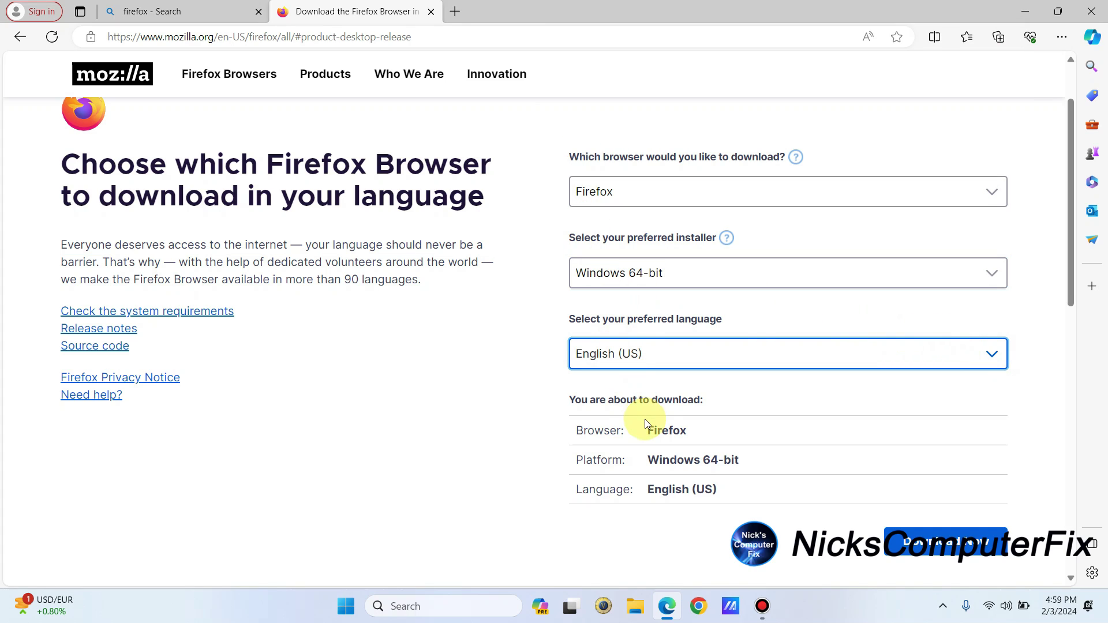
pyautogui.click(939, 544)
pyautogui.click(938, 544)
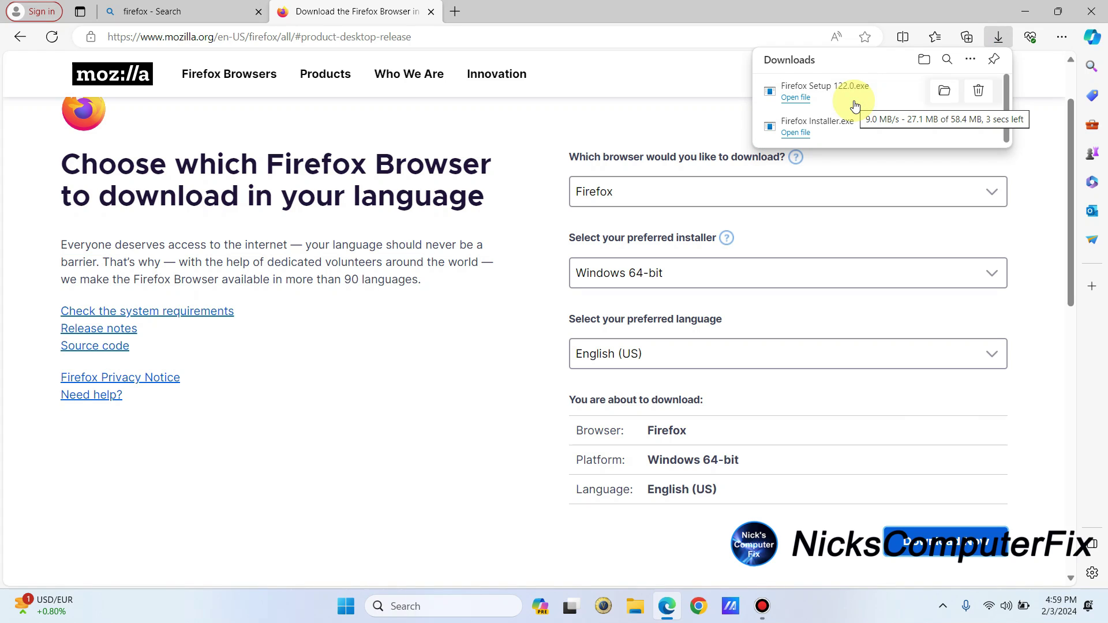
# - Run Firefox Setup 122.0.exe from Edge's Downloads list
pyautogui.click(796, 98)
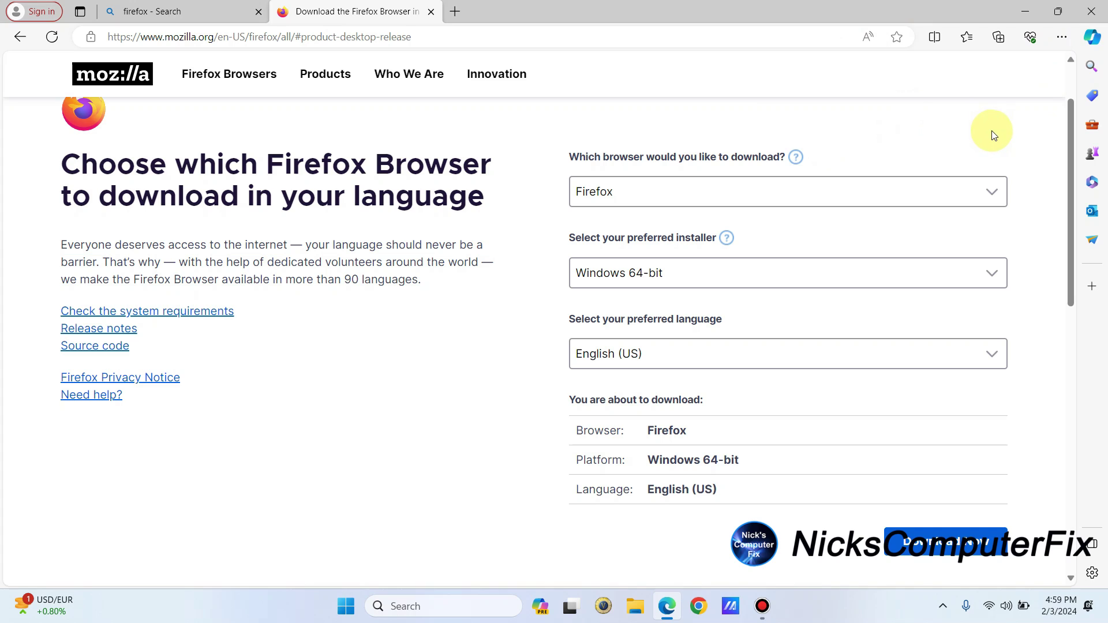
pyautogui.click(1062, 37)
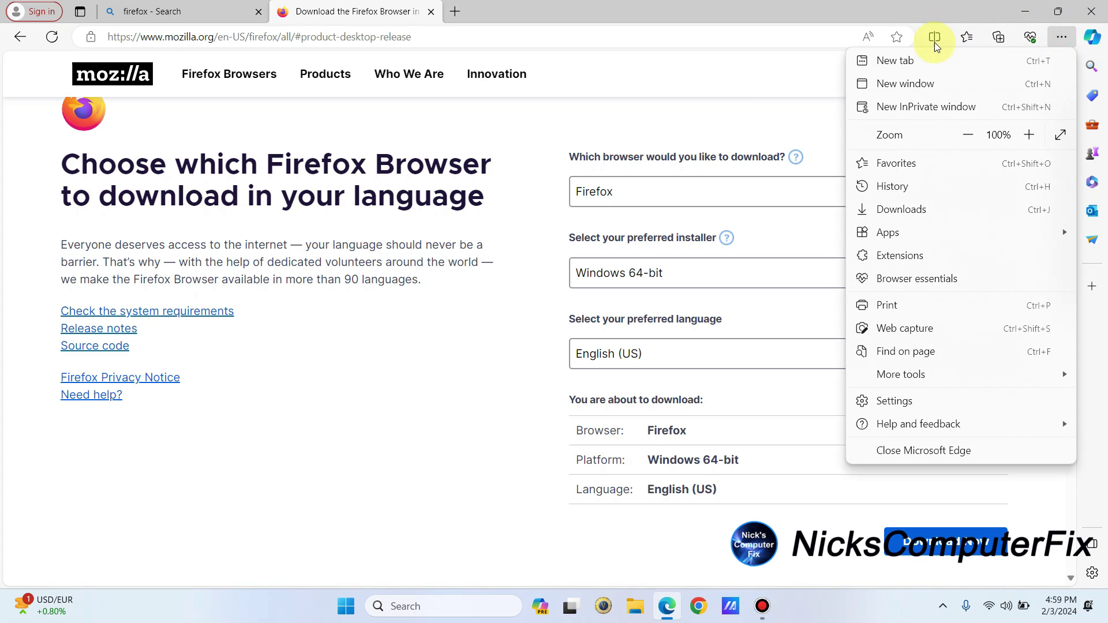
pyautogui.click(917, 211)
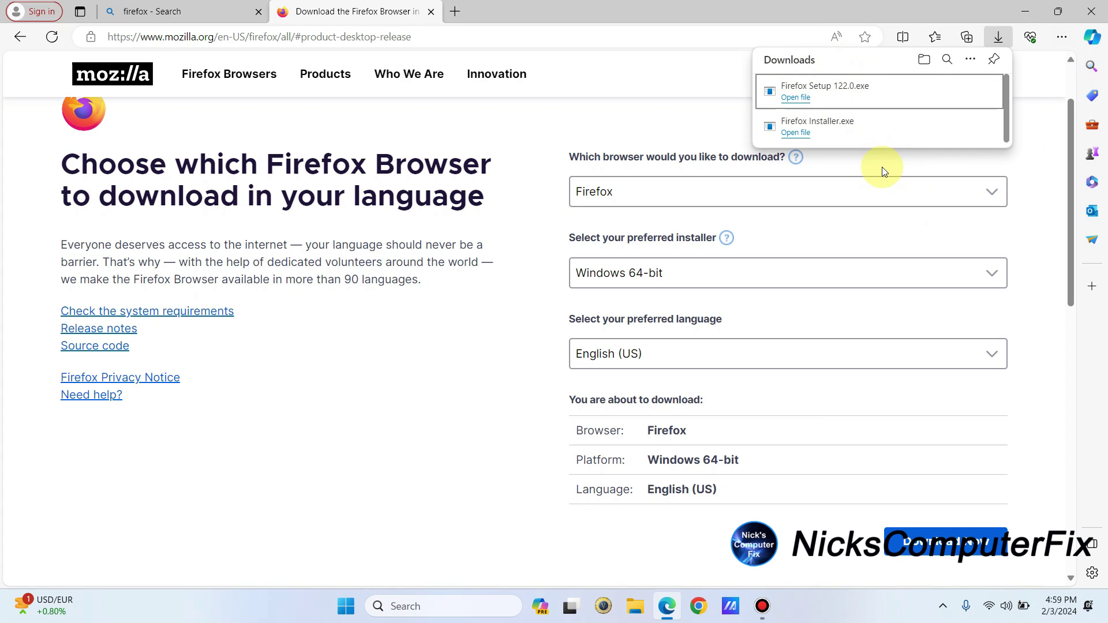
pyautogui.click(797, 98)
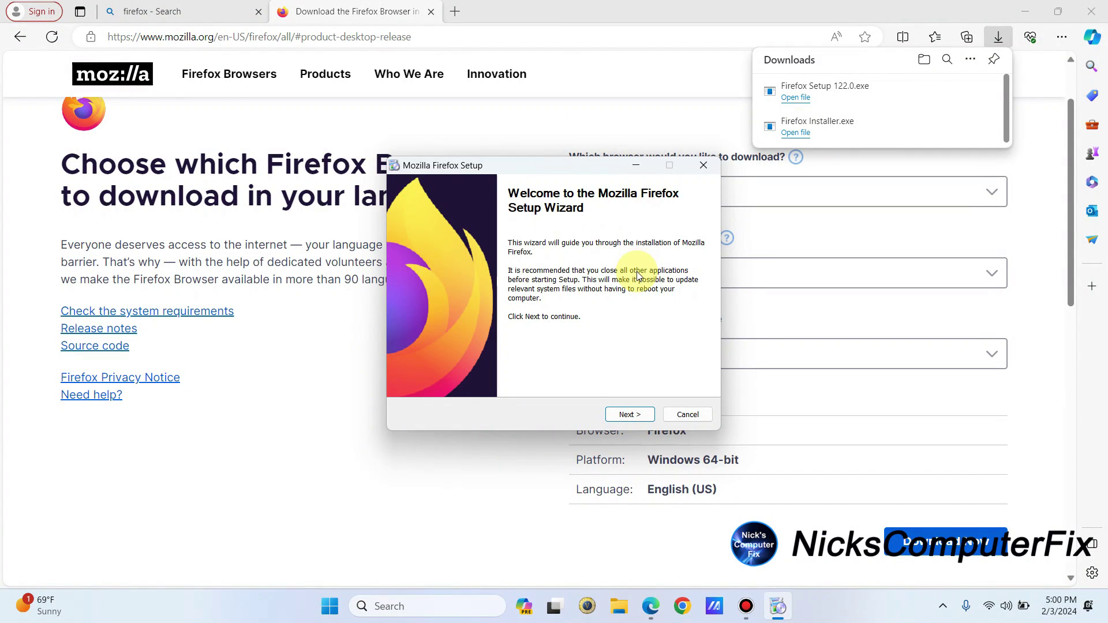
# - Close Edge, leaving the Firefox setup wizard's welcome page open
pyautogui.click(1100, 7)
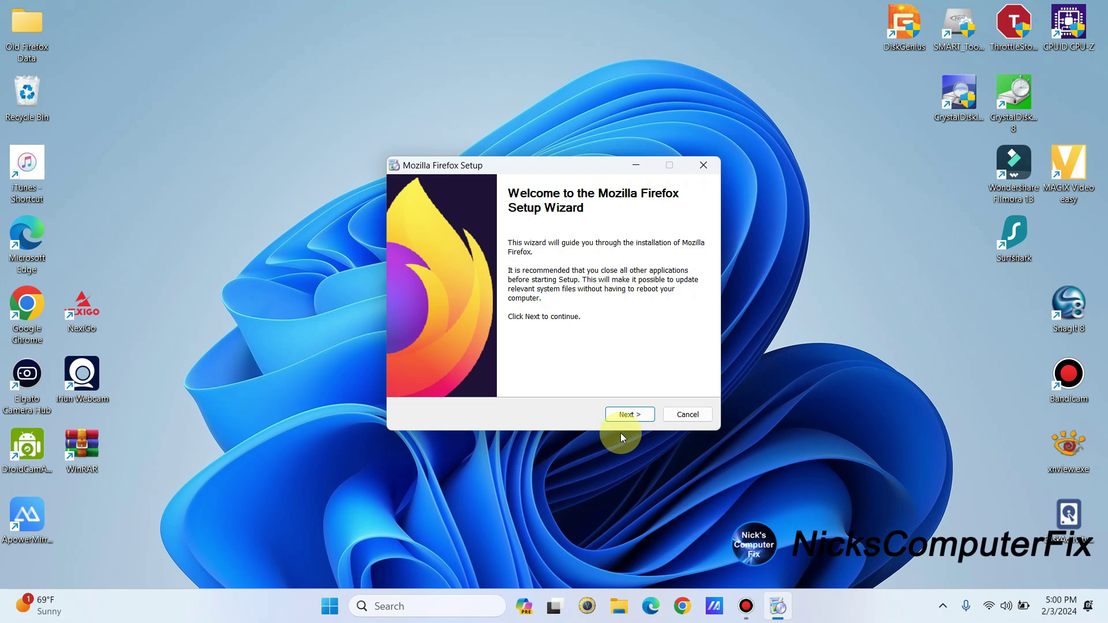
# - Install Firefox with the Standard setup type into C:\Program Files\Mozilla Firefox
pyautogui.click(630, 415)
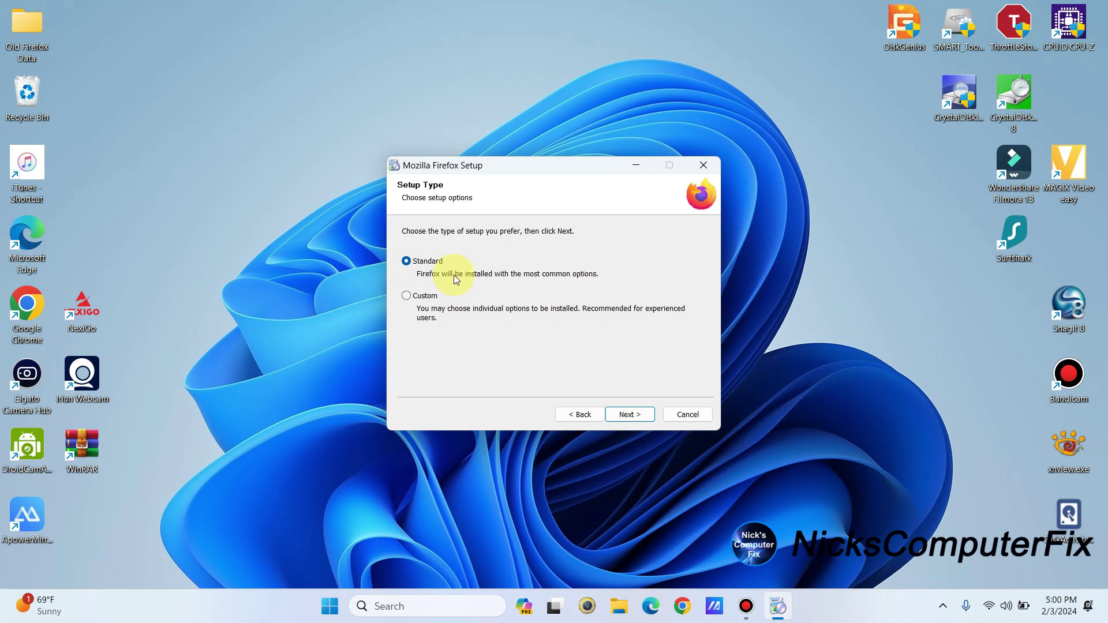
pyautogui.click(630, 416)
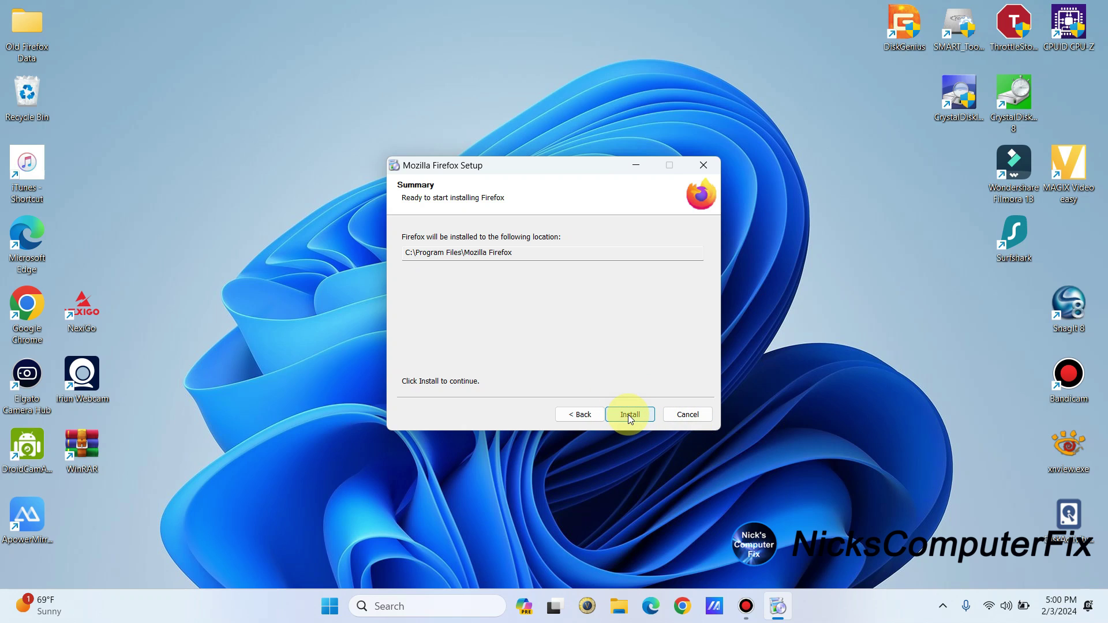
pyautogui.click(628, 415)
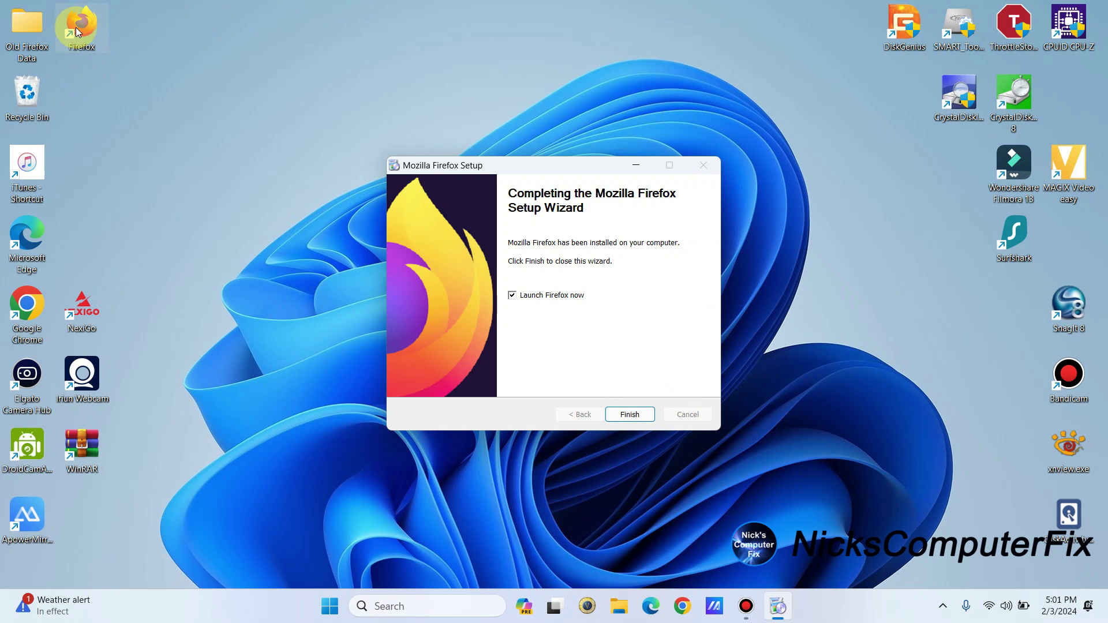
# - Move the Firefox desktop shortcut next to iTunes and finish the setup wizard
pyautogui.moveTo(81, 23); pyautogui.dragTo(79, 155)
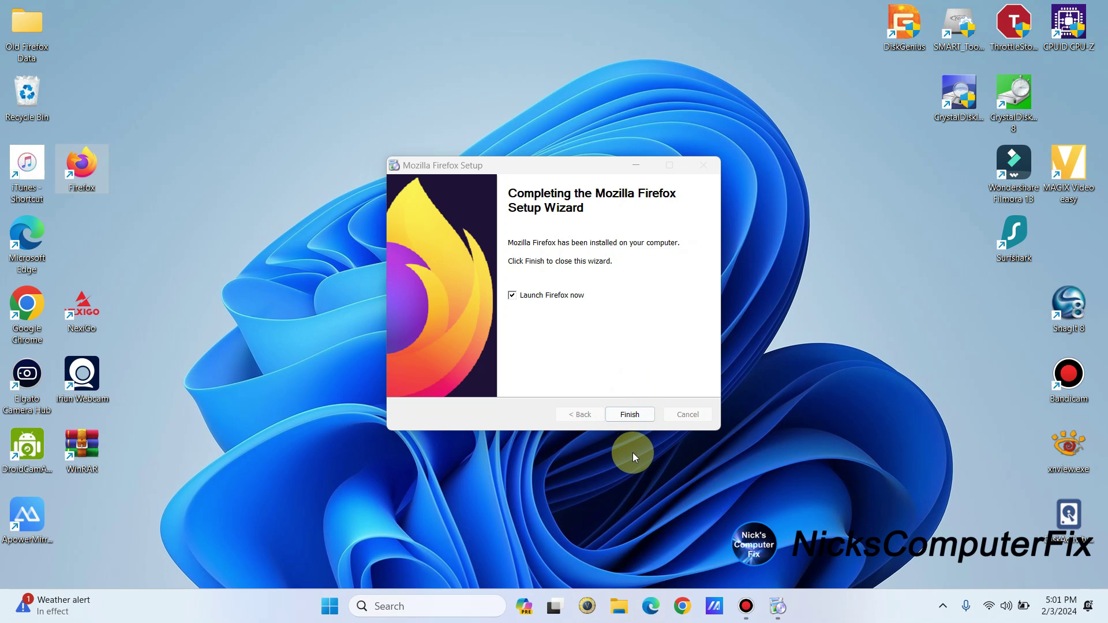
pyautogui.click(632, 413)
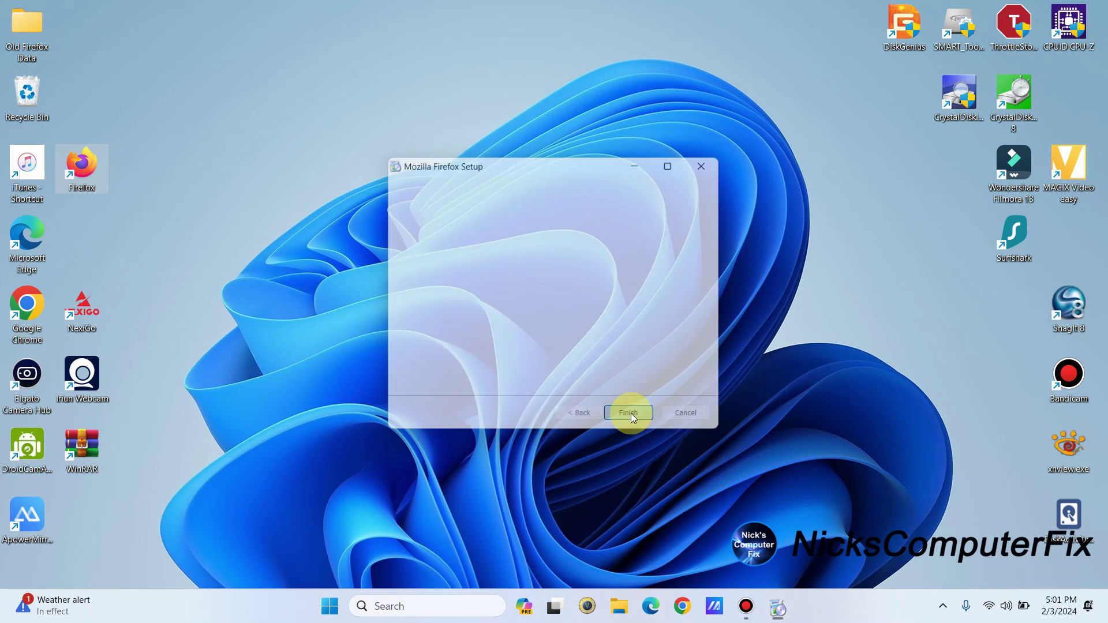